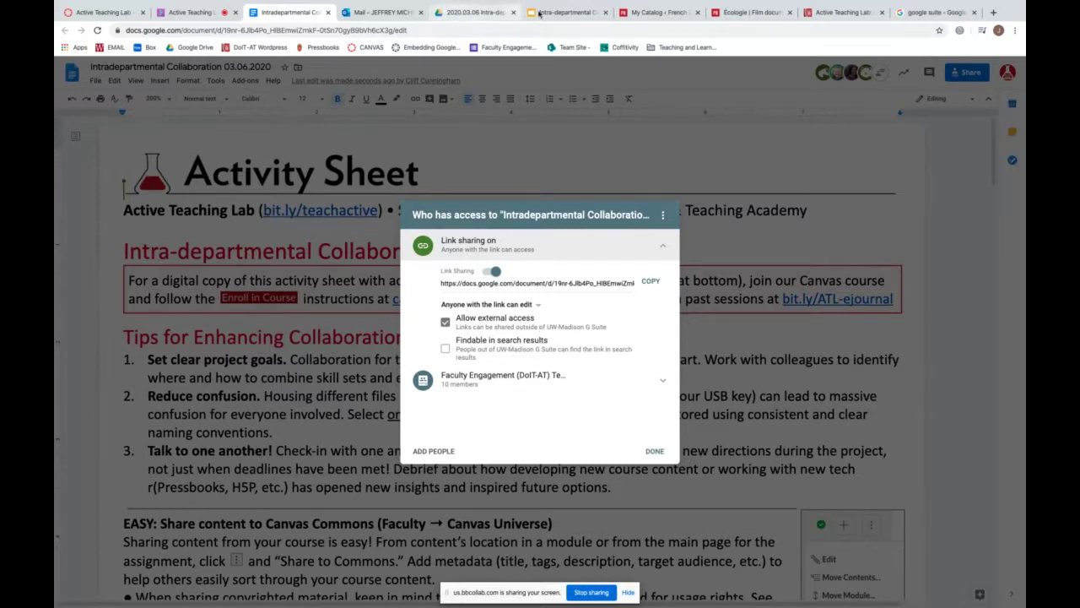
# - Switch to Canvas and show the available actions for the asdfasdfasdfasdf discussion in the FRIT sandbox course
pyautogui.click(544, 15)
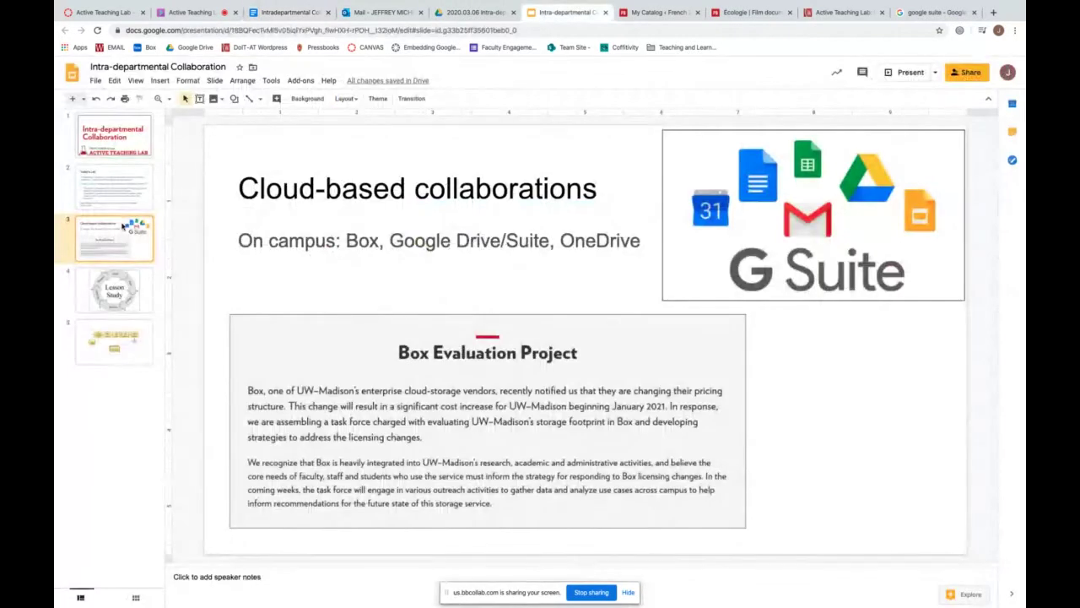
pyautogui.click(99, 12)
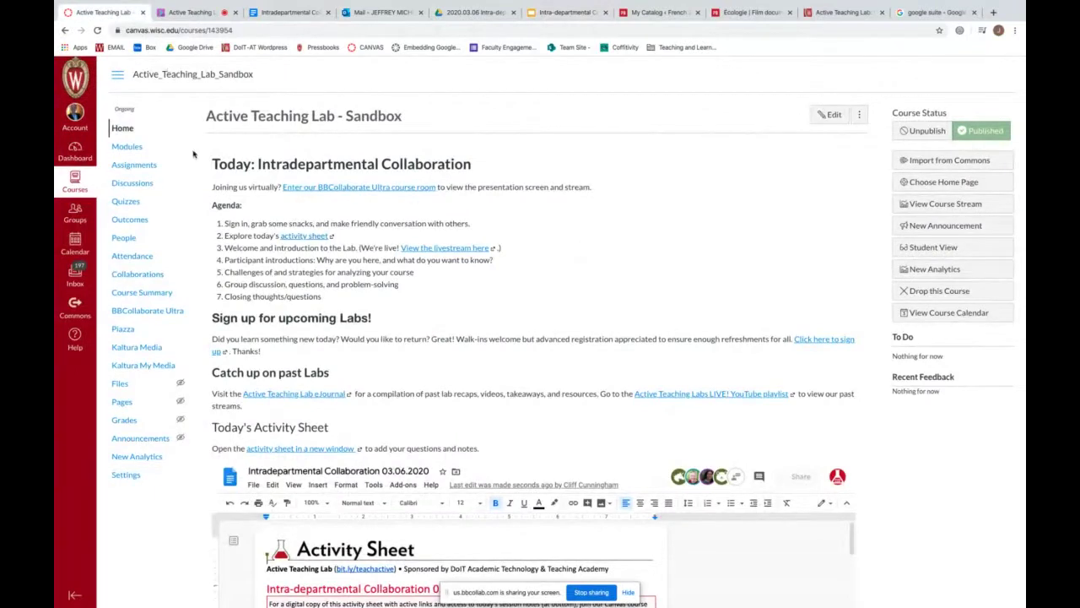
pyautogui.click(76, 183)
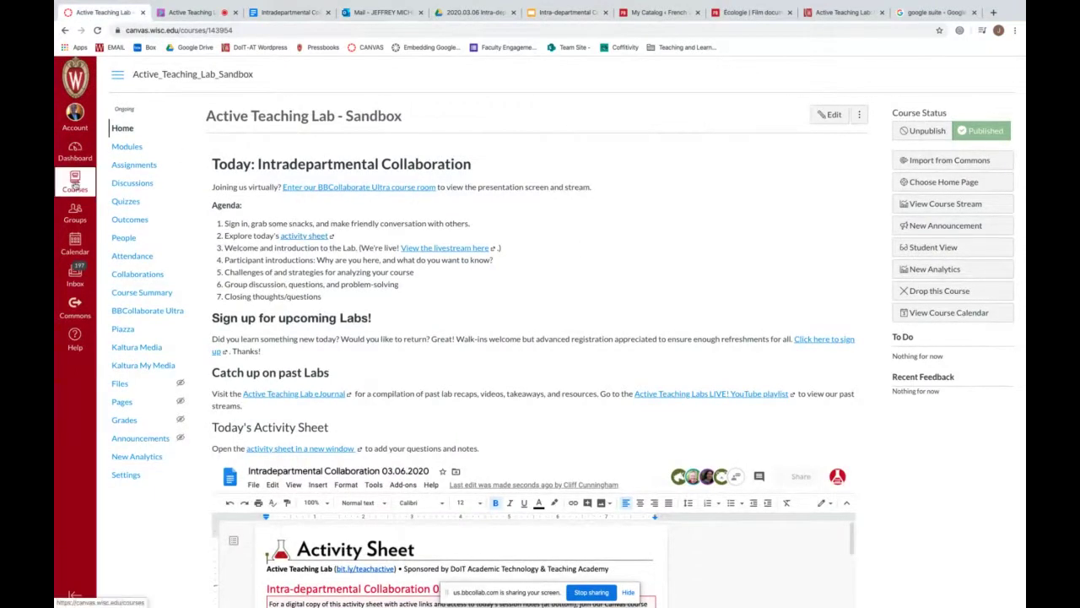
pyautogui.click(152, 162)
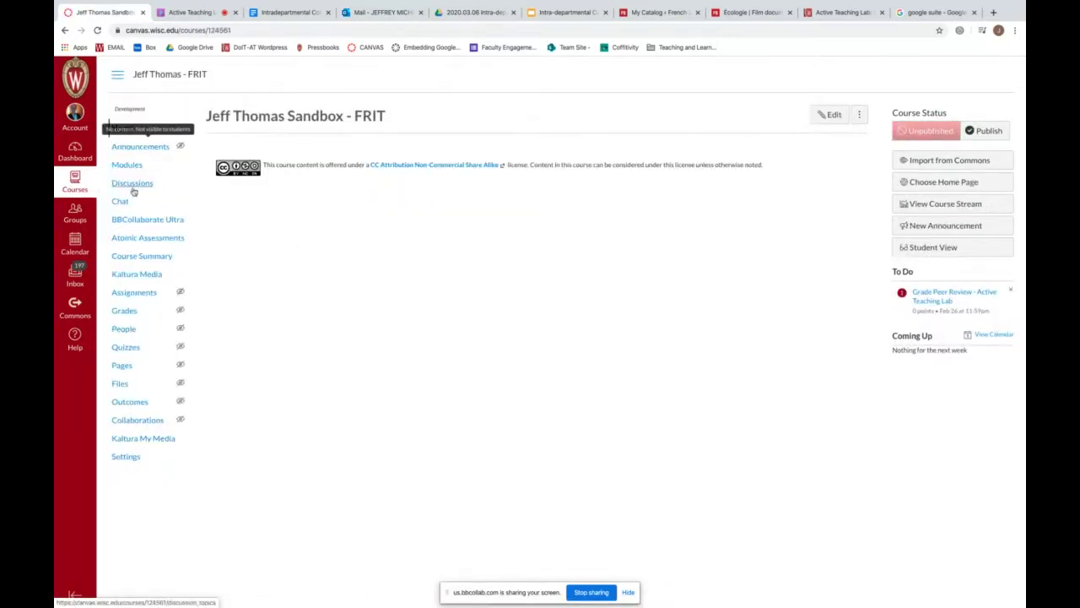
pyautogui.click(132, 186)
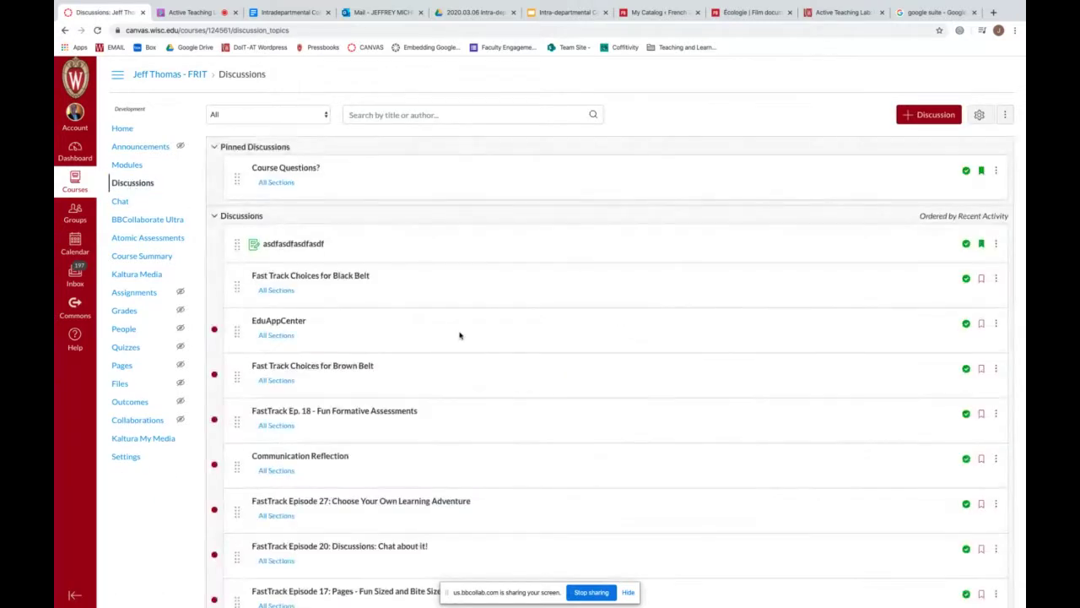
pyautogui.click(997, 245)
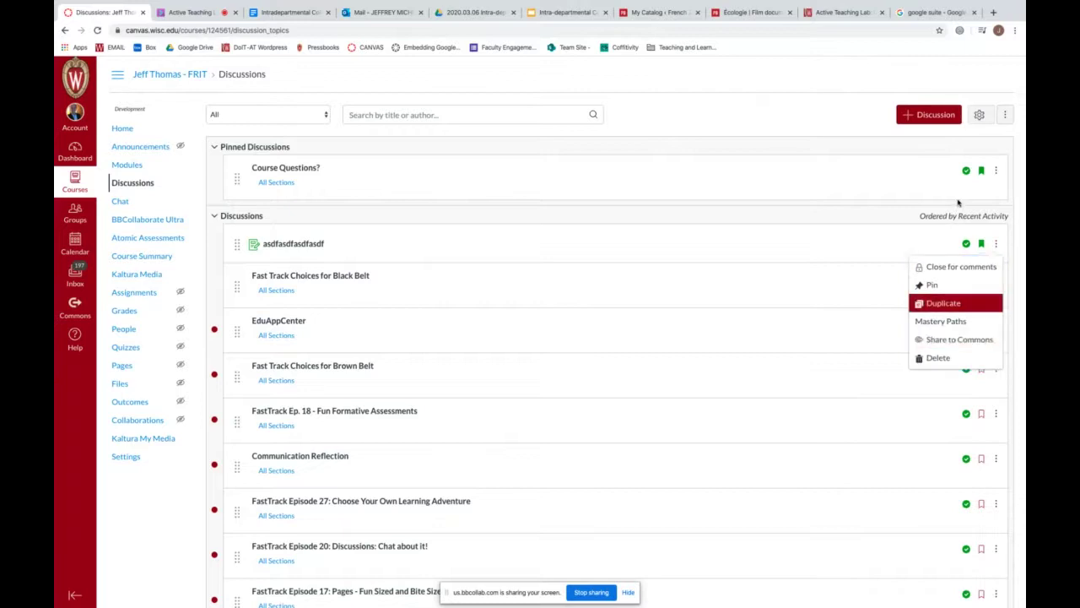
pyautogui.press('Escape')
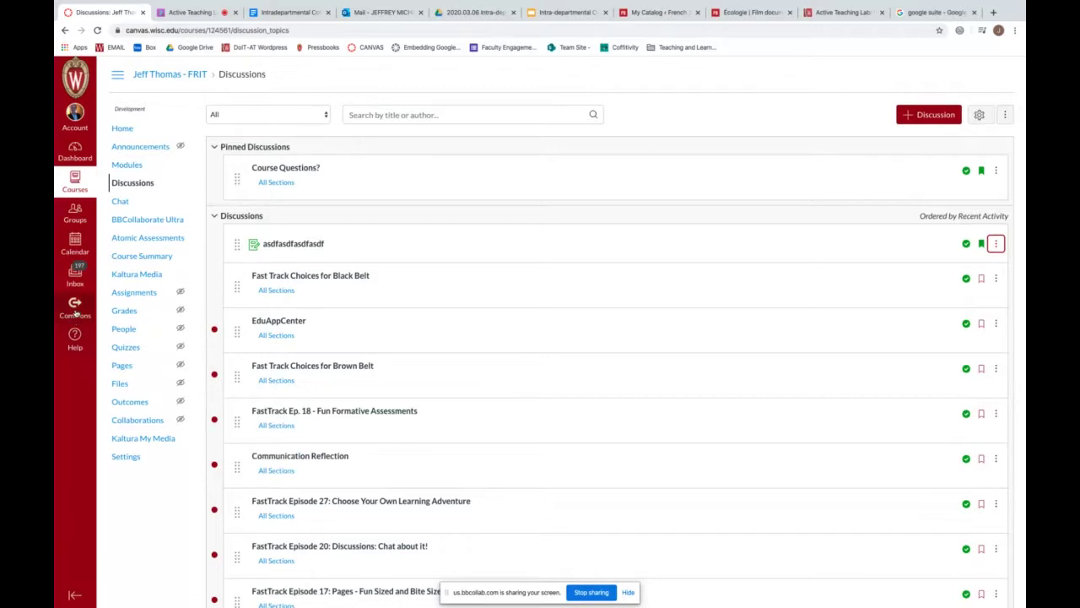
# - Search Canvas Commons for "Active teaching Lab"
pyautogui.click(66, 129)
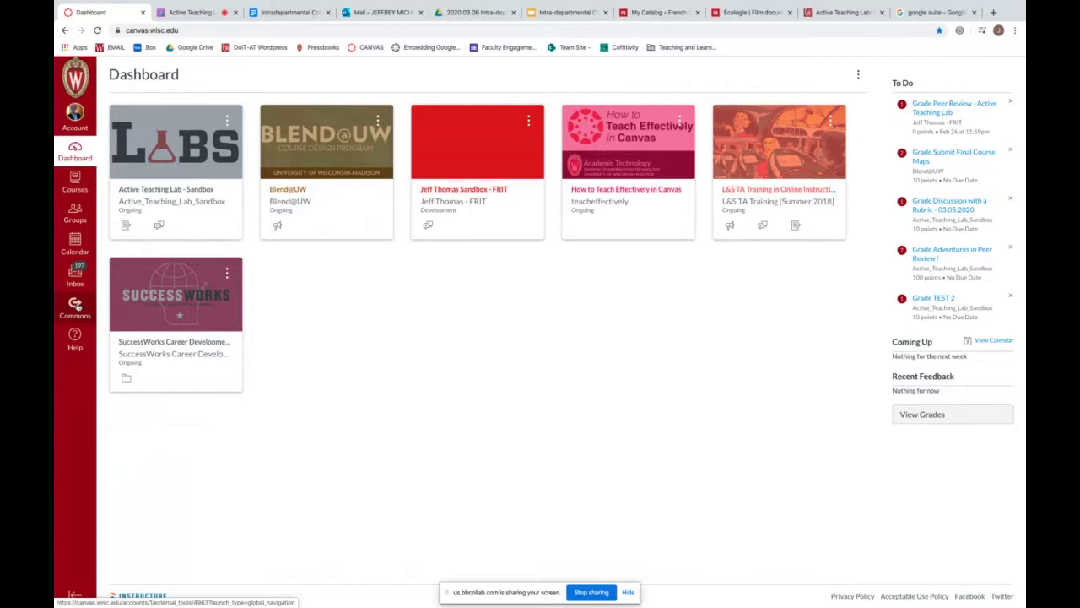
pyautogui.click(75, 309)
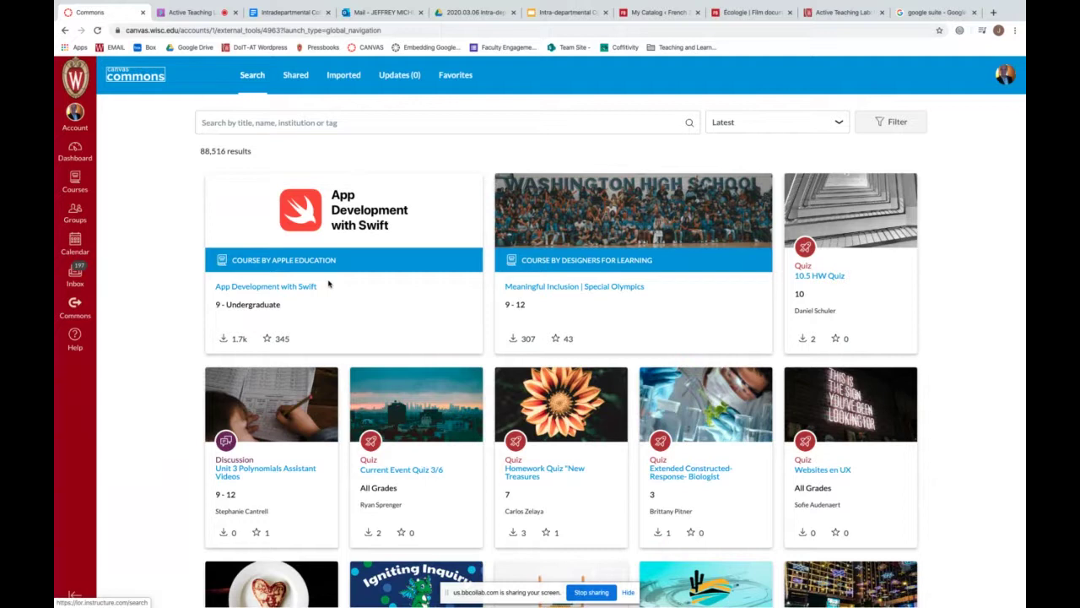
pyautogui.click(372, 125)
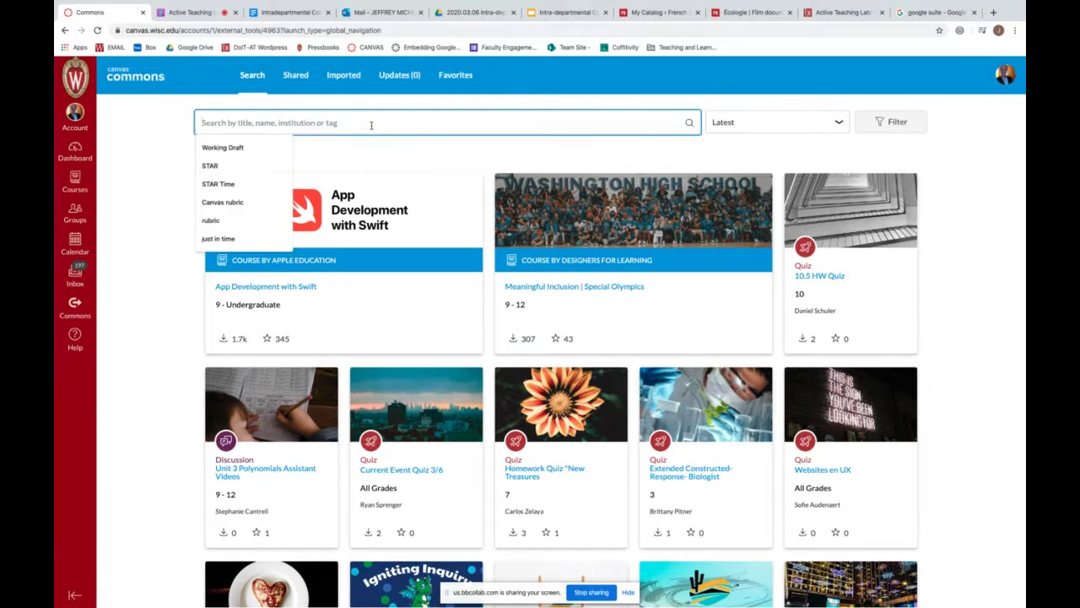
pyautogui.write('Active teachin')
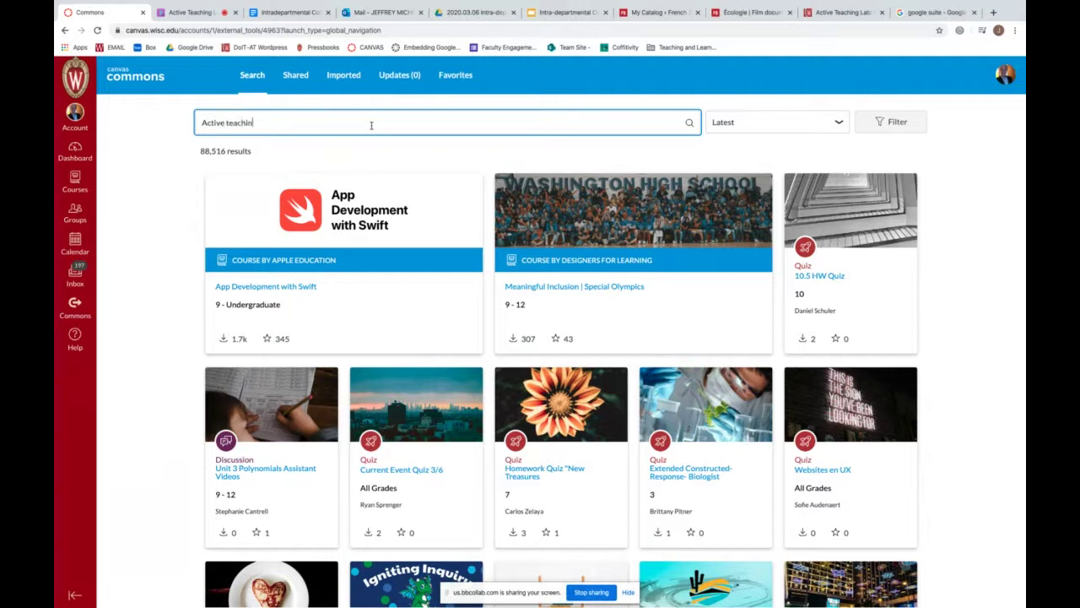
pyautogui.write('g Lab')
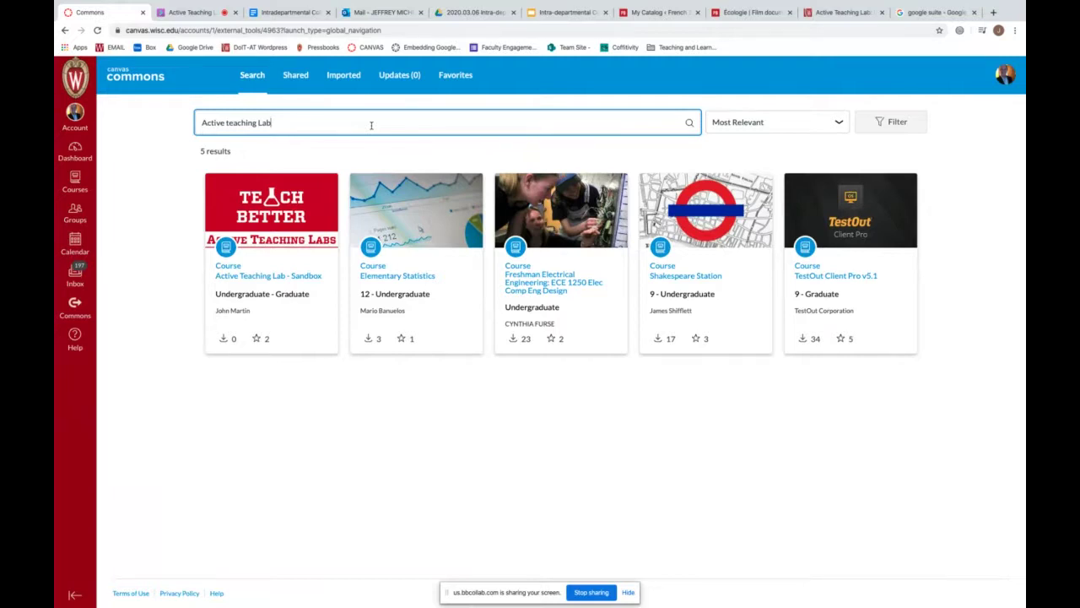
# - Preview the Active Teaching Lab - Sandbox course in Commons and return to the Canvas dashboard
pyautogui.click(232, 280)
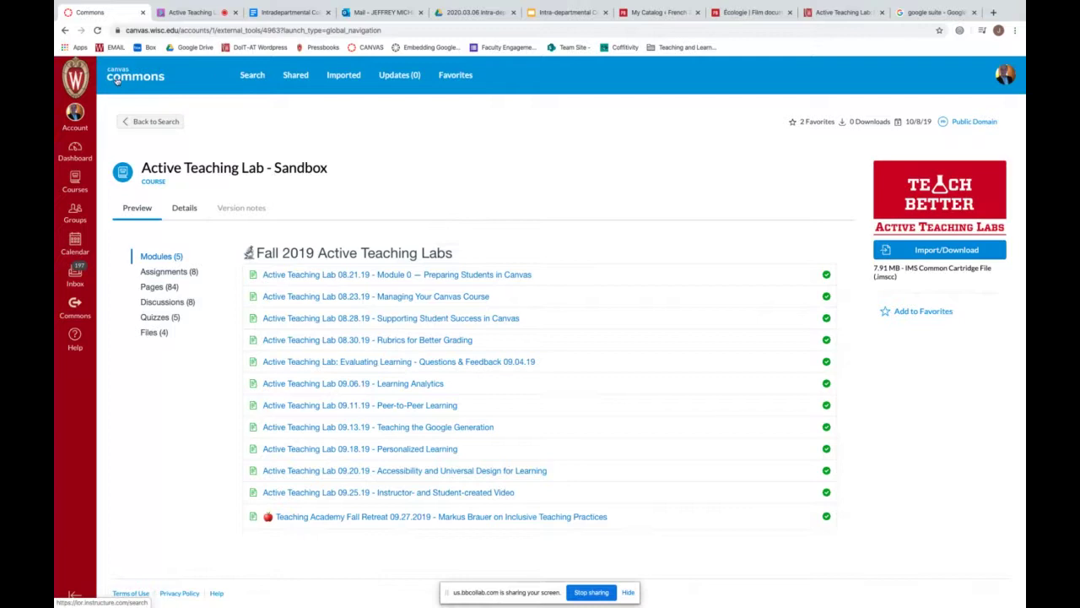
pyautogui.click(65, 30)
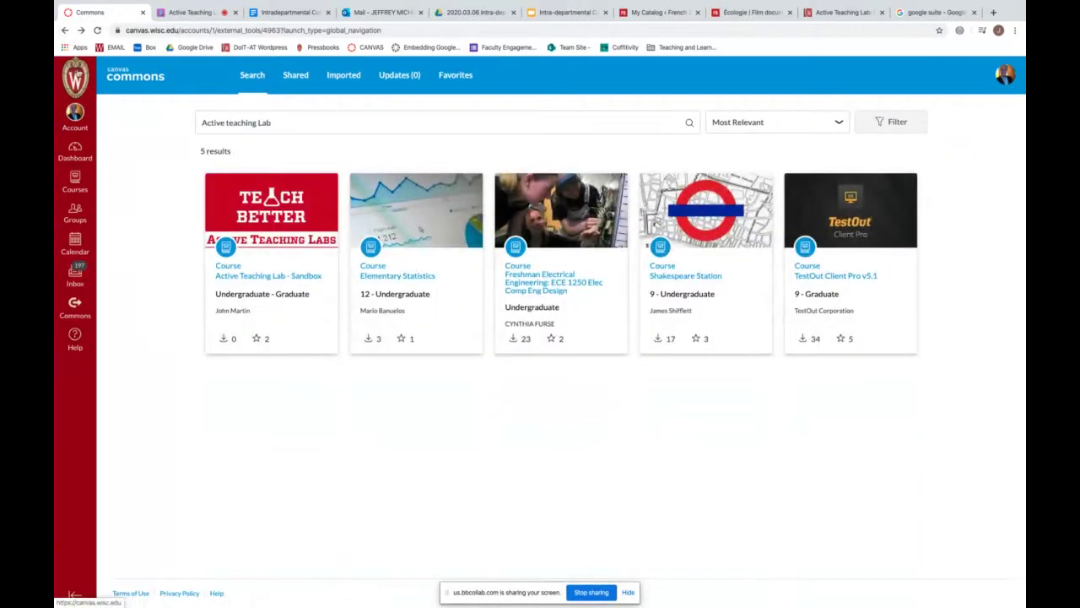
pyautogui.click(65, 34)
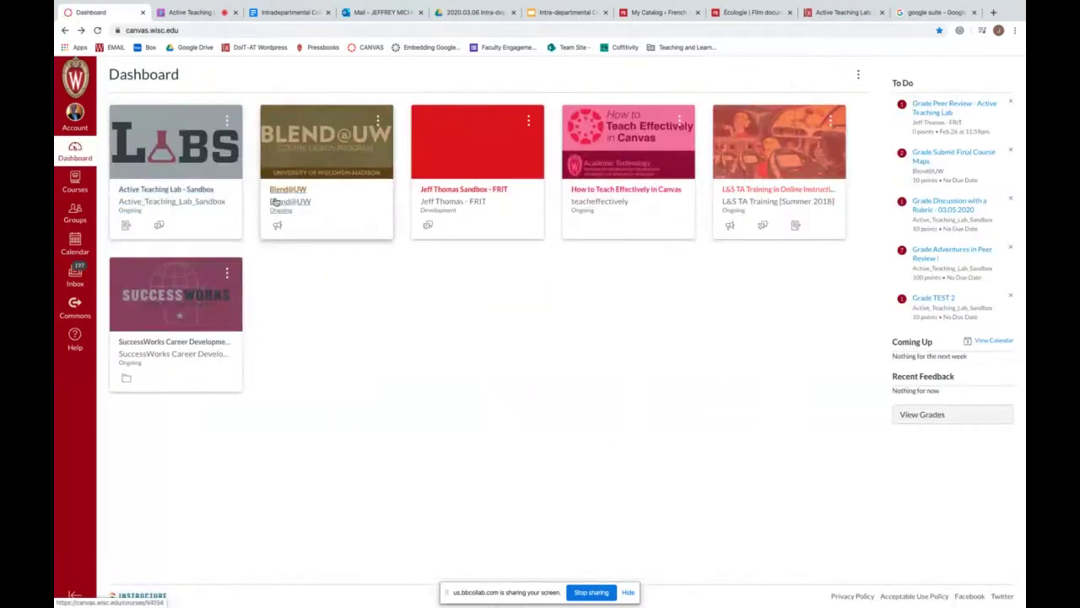
# - Open the Share to Commons form for the asdfasdfasdfasdf discussion in the FRIT sandbox course
pyautogui.click(454, 201)
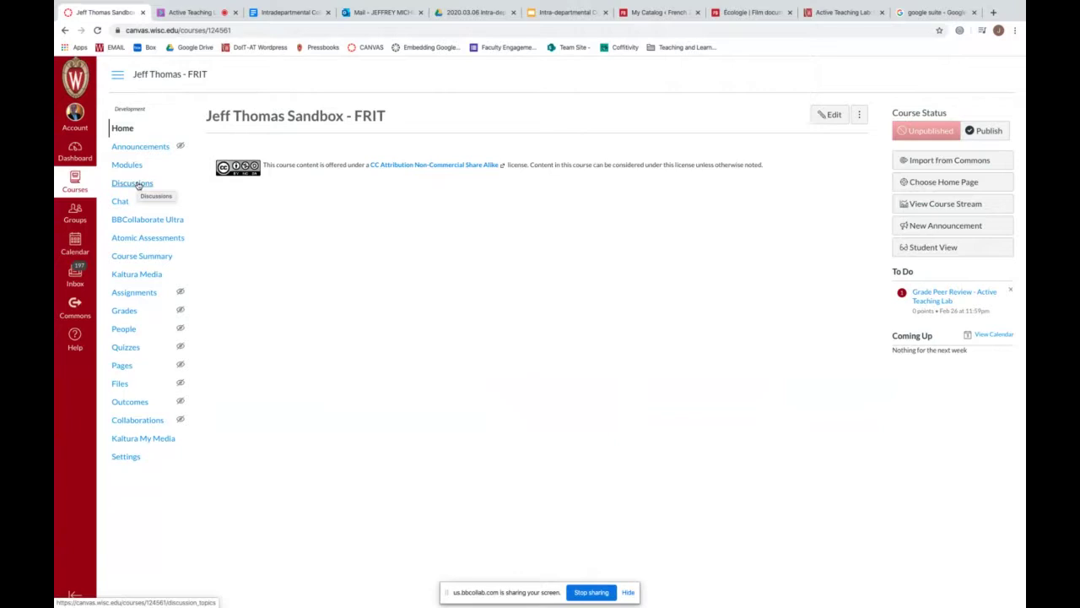
pyautogui.click(139, 184)
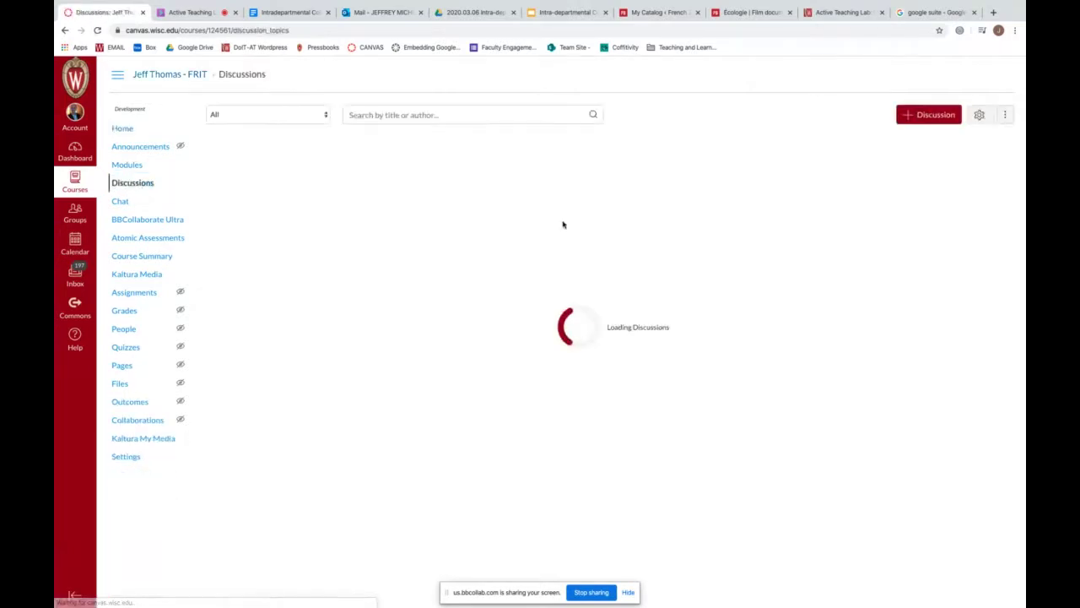
pyautogui.click(996, 244)
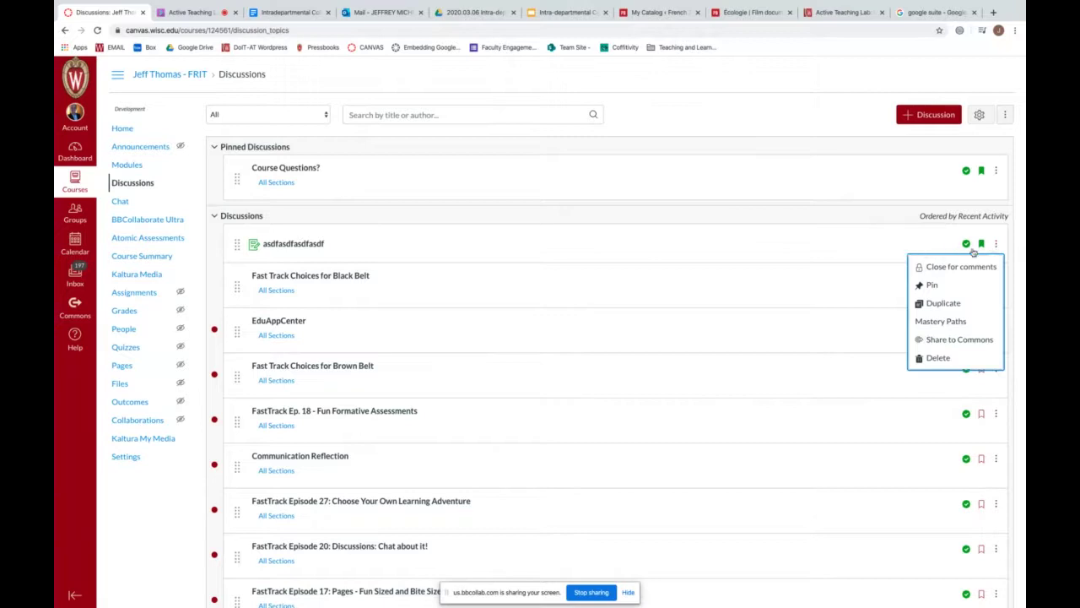
pyautogui.click(993, 345)
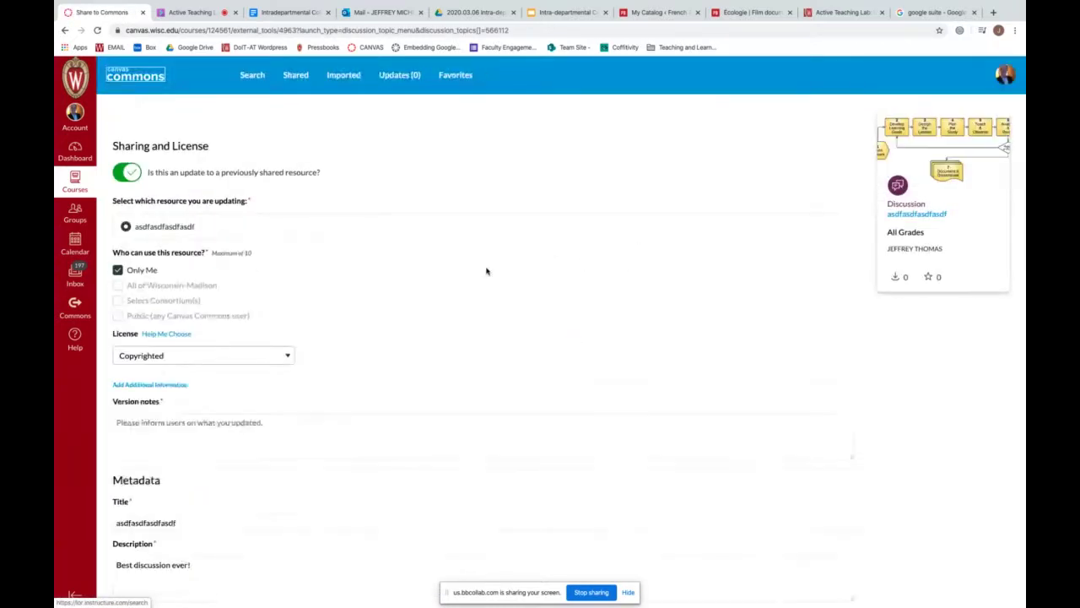
# - Review the license, version notes, metadata and grade settings in the sharing form, and return to the course discussions
pyautogui.scroll(-1, 374, 284)
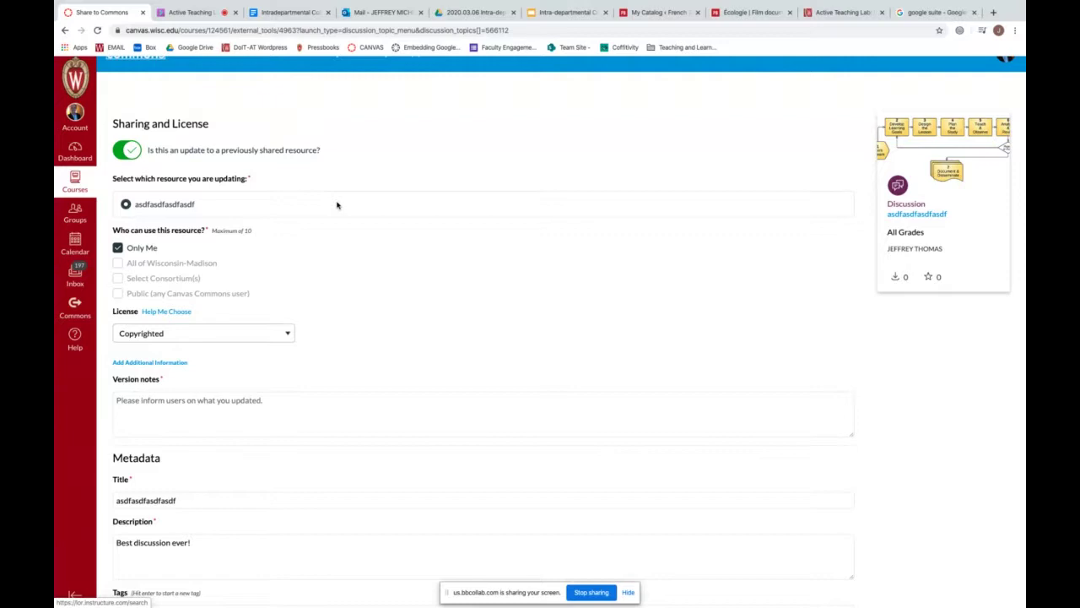
pyautogui.scroll(-3, 337, 205)
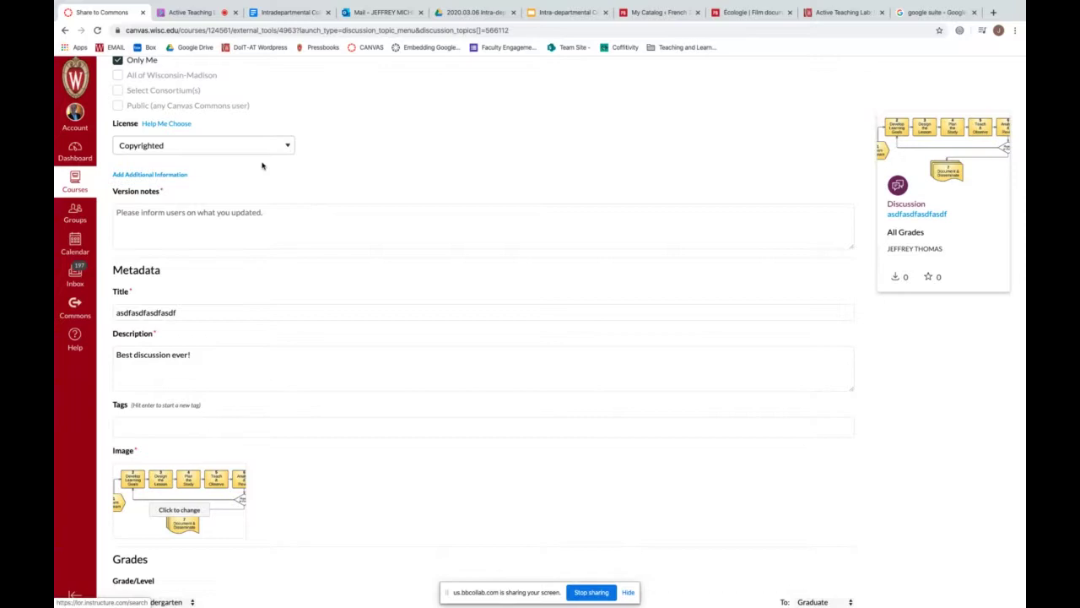
pyautogui.scroll(-3, 261, 166)
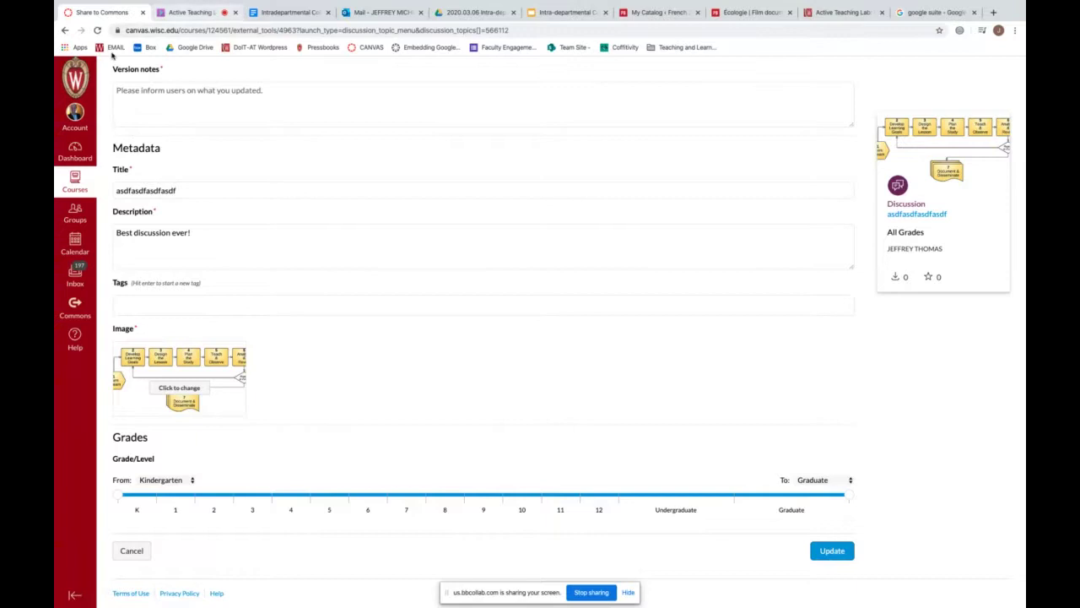
pyautogui.click(66, 32)
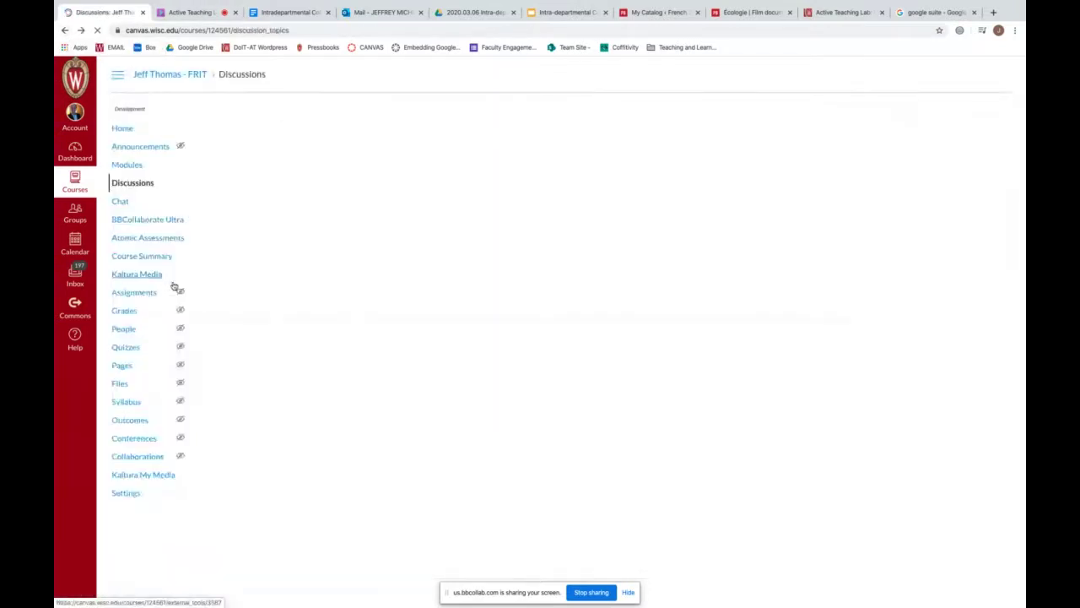
# - View the Piazza setup page in the Active Teaching Lab - Sandbox course and return to the course home page
pyautogui.click(75, 184)
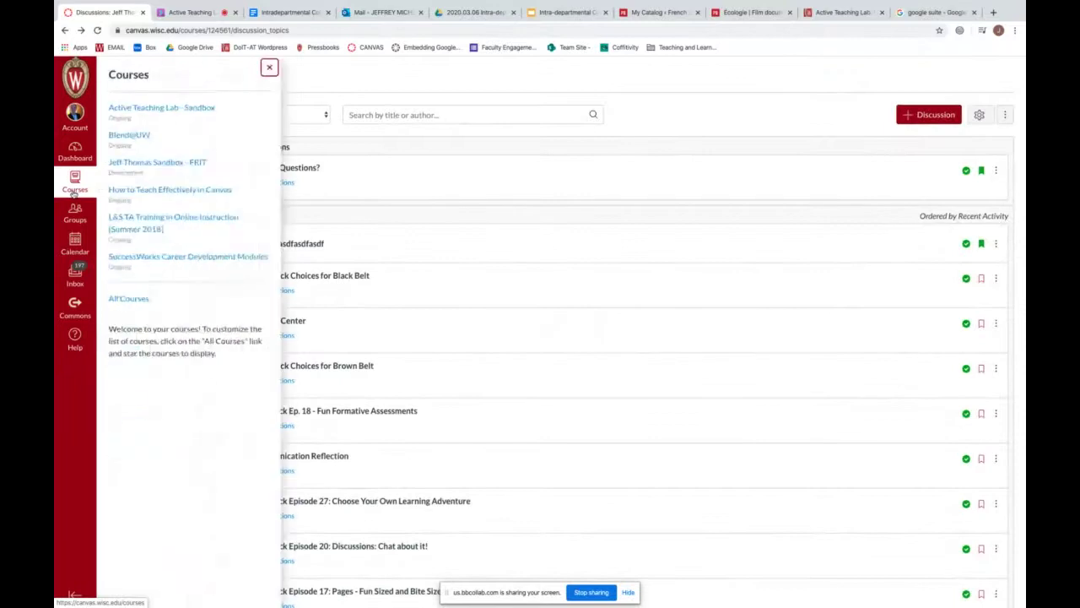
pyautogui.click(159, 108)
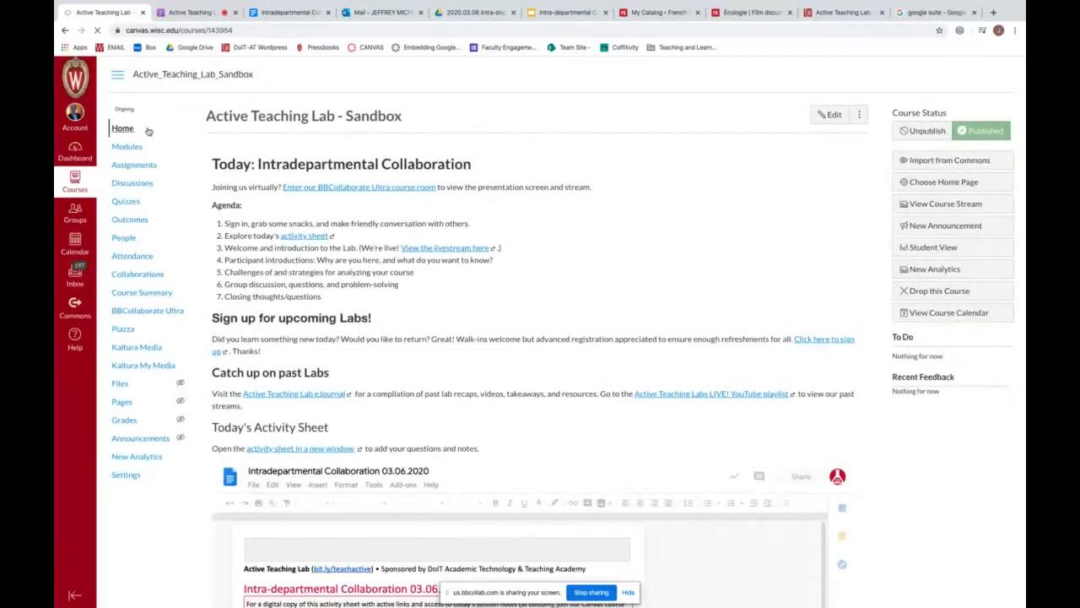
pyautogui.click(123, 328)
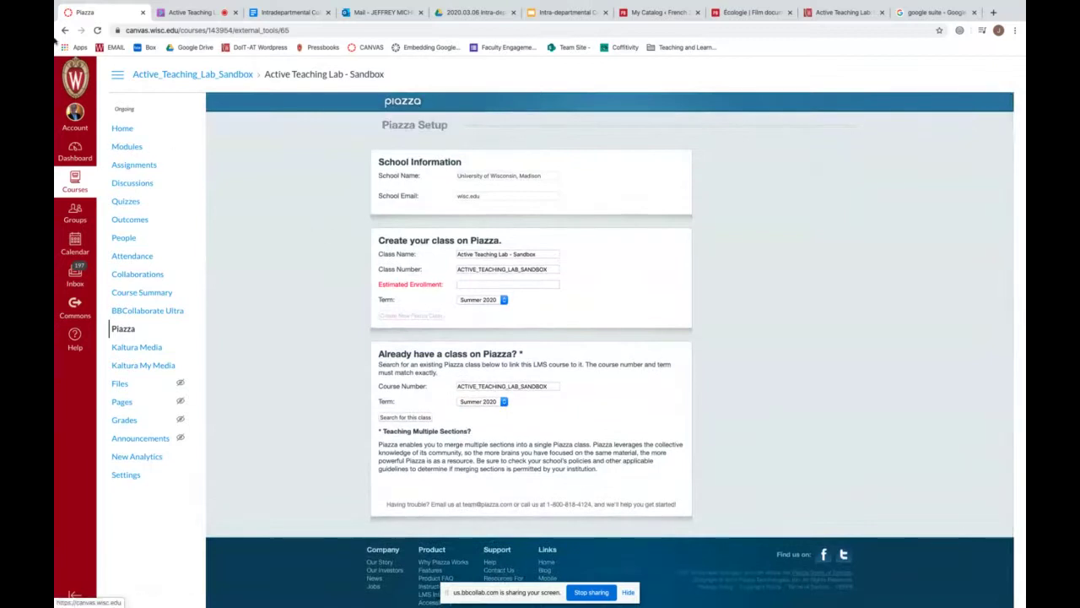
pyautogui.click(65, 31)
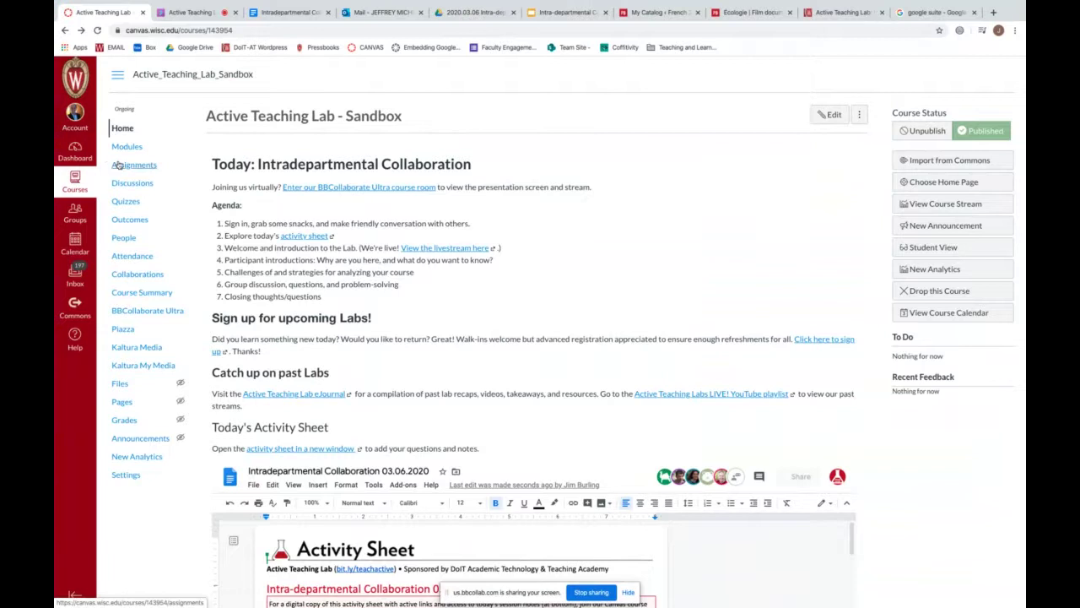
# - Go back to the FRIT sandbox course's discussions and bring up the Share to Commons form for asdfasdfasdfasdf again
pyautogui.click(75, 181)
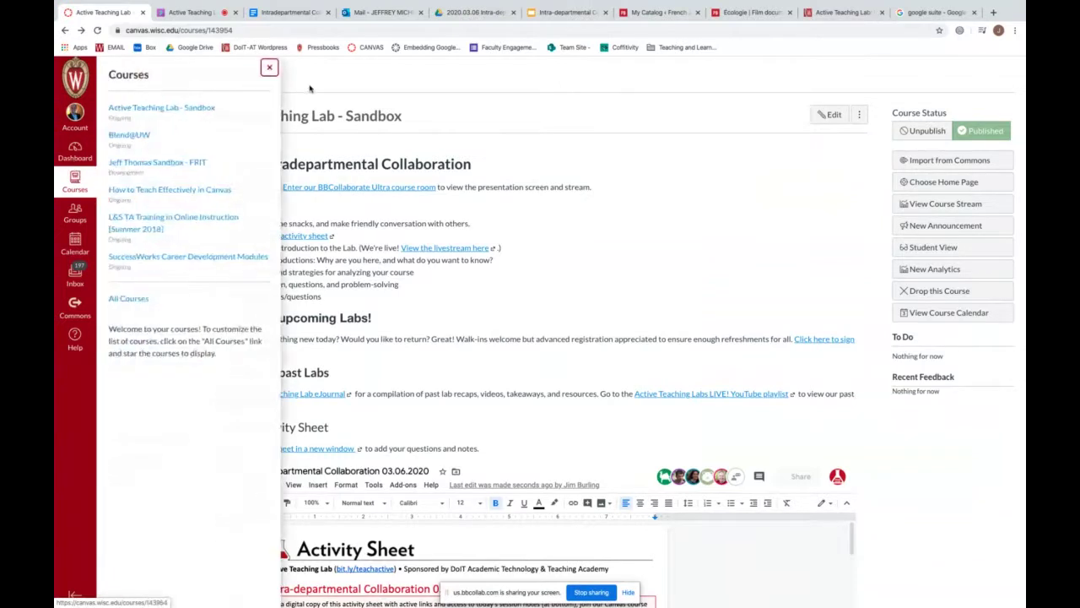
pyautogui.click(169, 163)
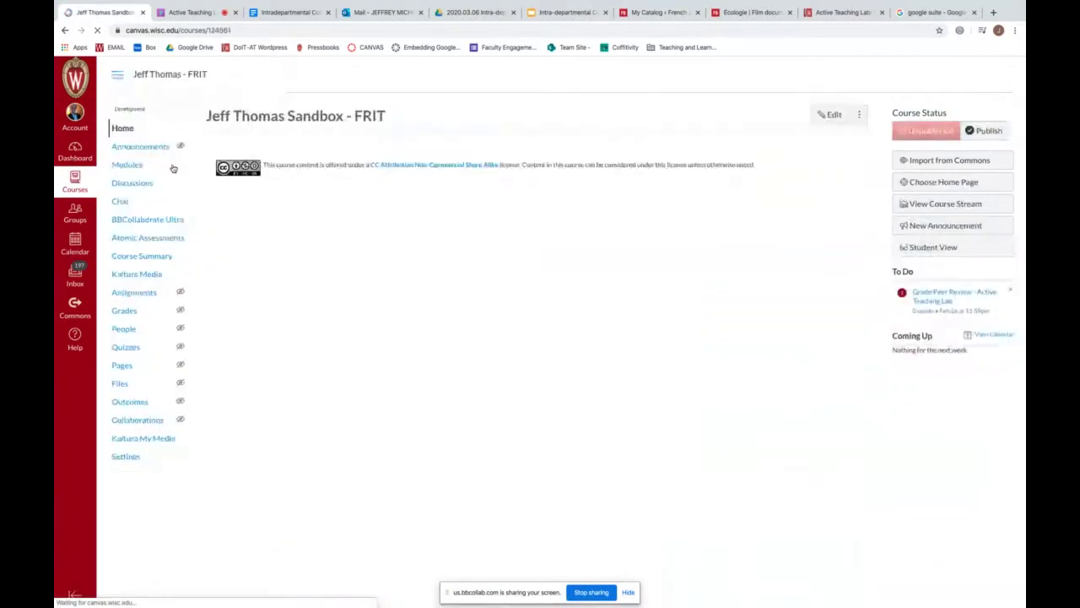
pyautogui.click(133, 183)
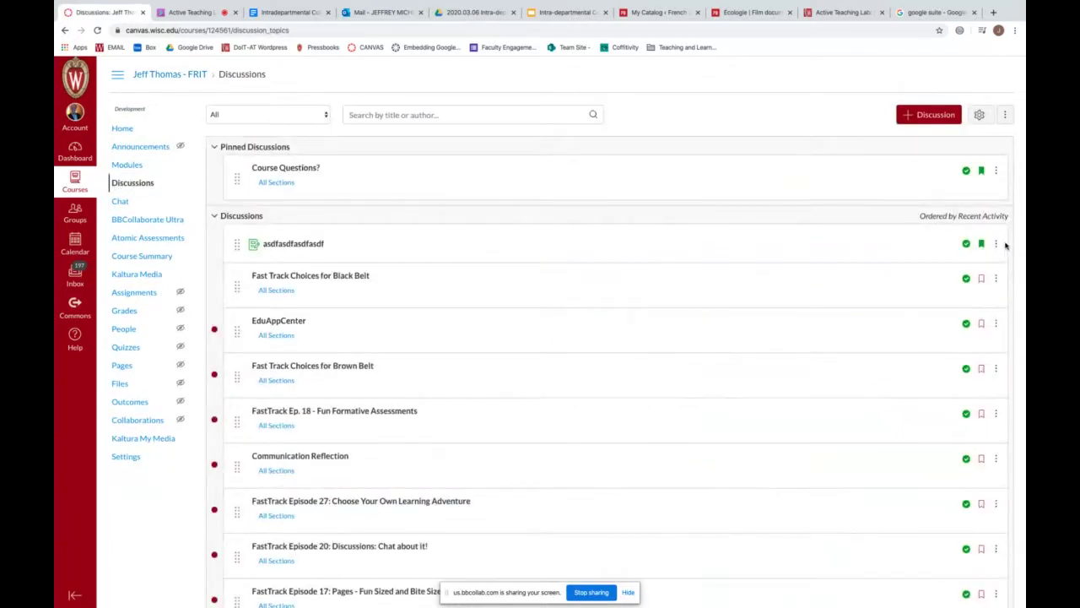
pyautogui.click(996, 244)
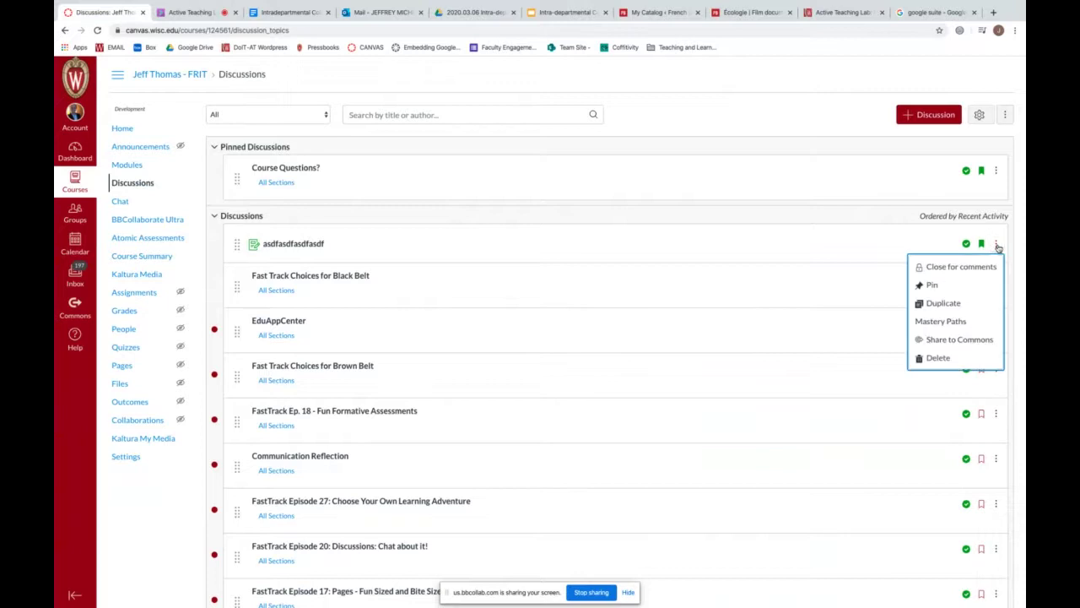
pyautogui.click(980, 341)
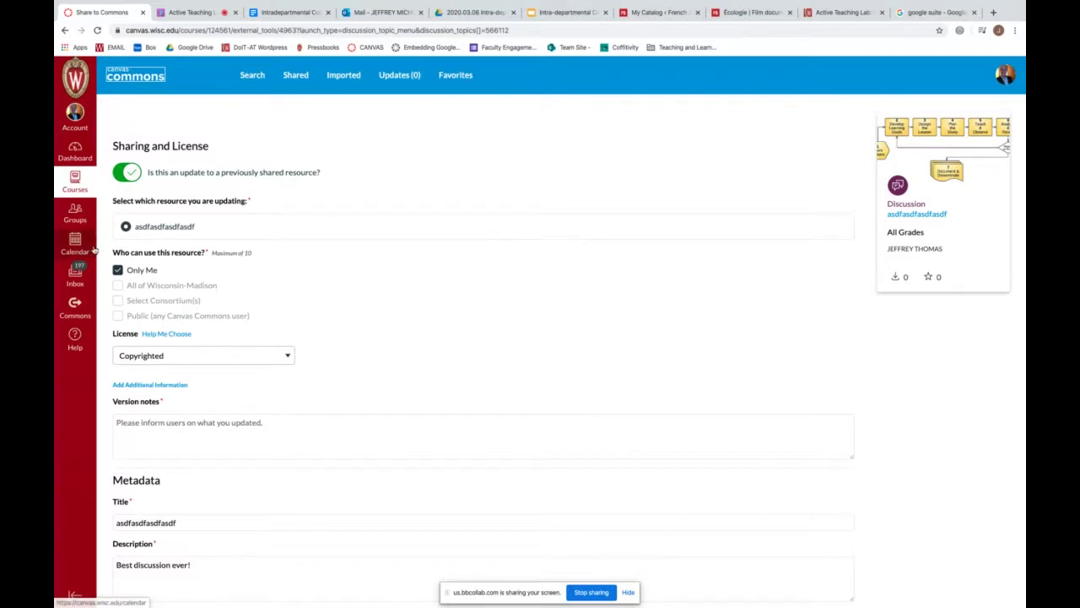
# - Search Canvas Commons for "Discussion"
pyautogui.click(76, 309)
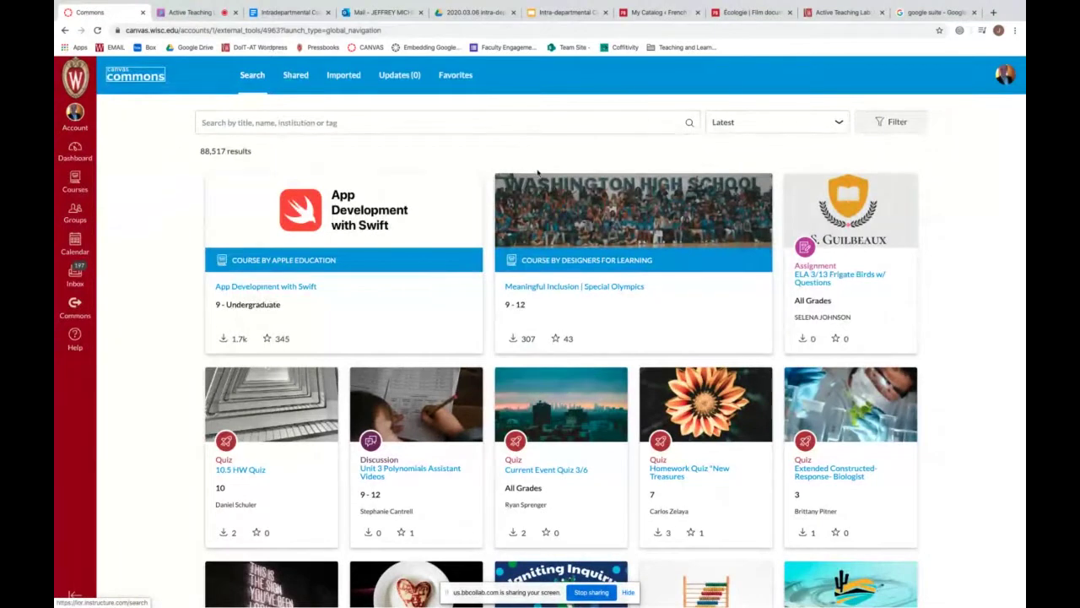
pyautogui.click(454, 118)
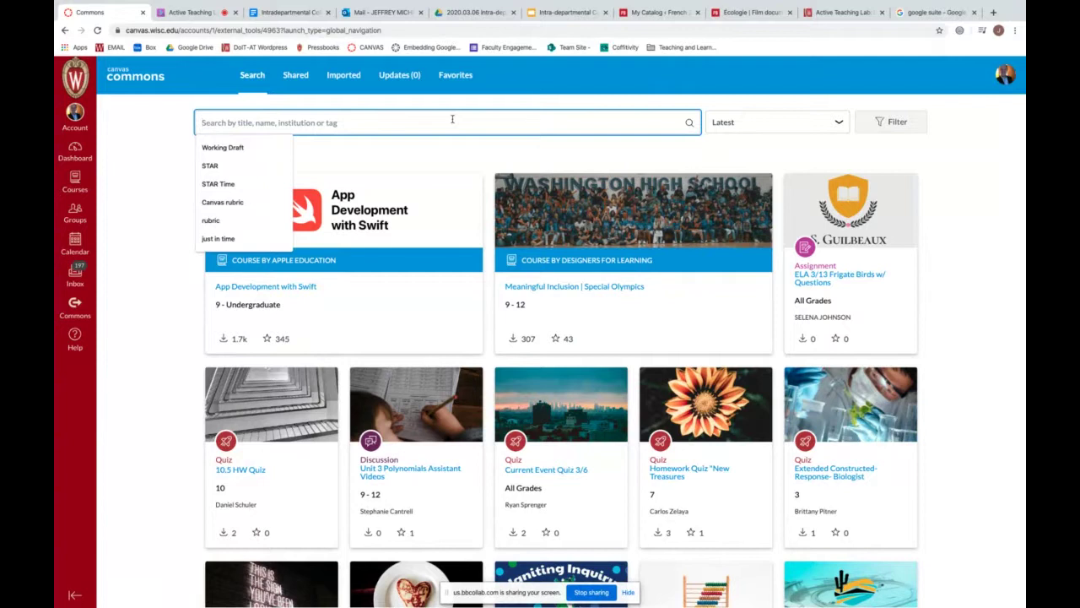
pyautogui.write('Discussion')
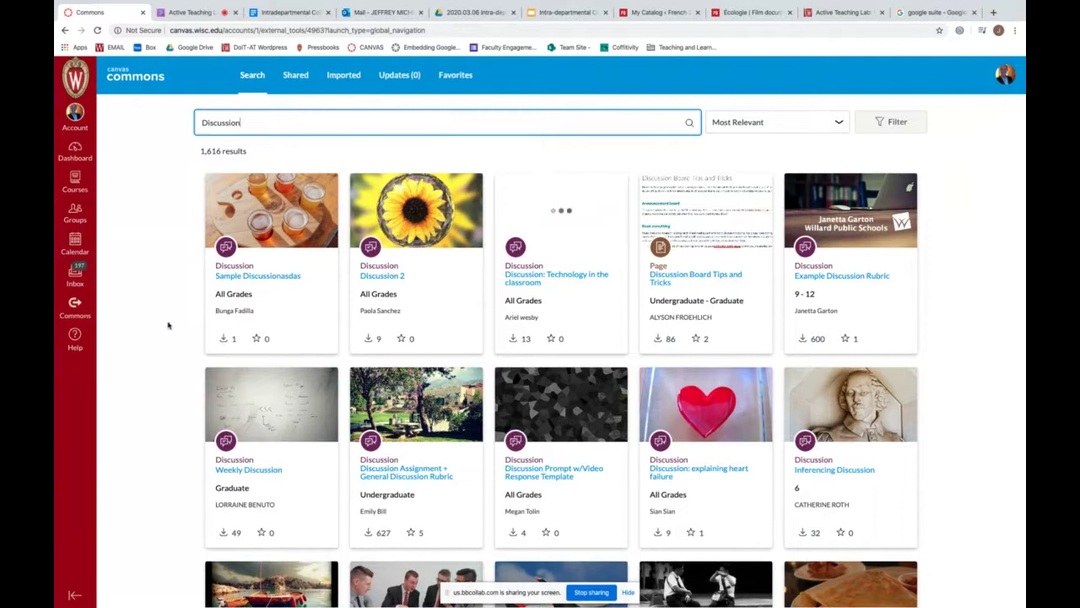
# - Replace the current Commons search with one for "French verbs"
pyautogui.doubleClick(249, 127)
pyautogui.write('F')
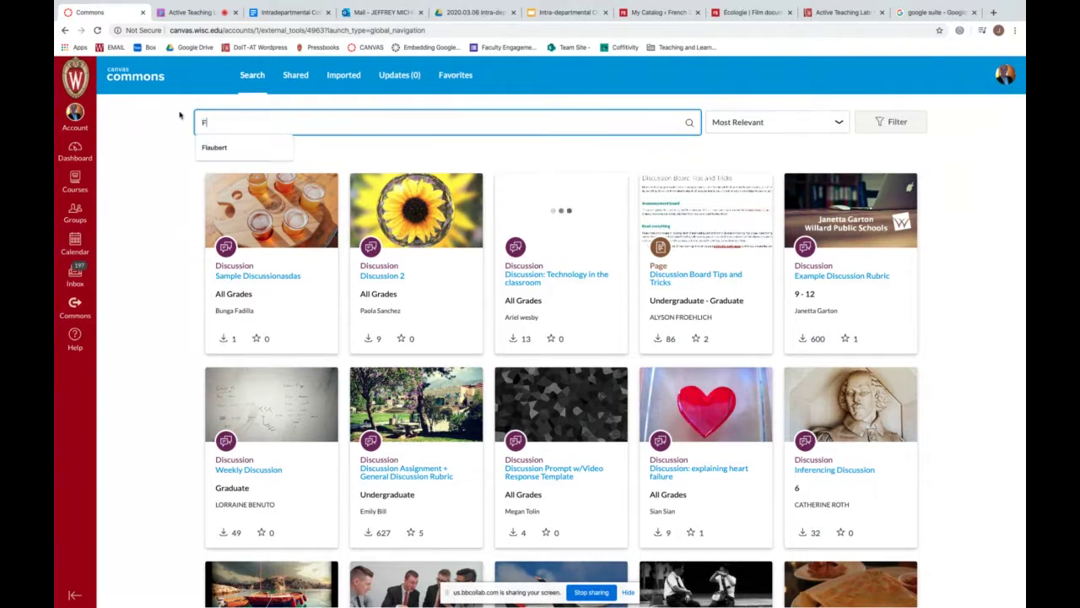
pyautogui.write('rench verbs')
pyautogui.press('Return')
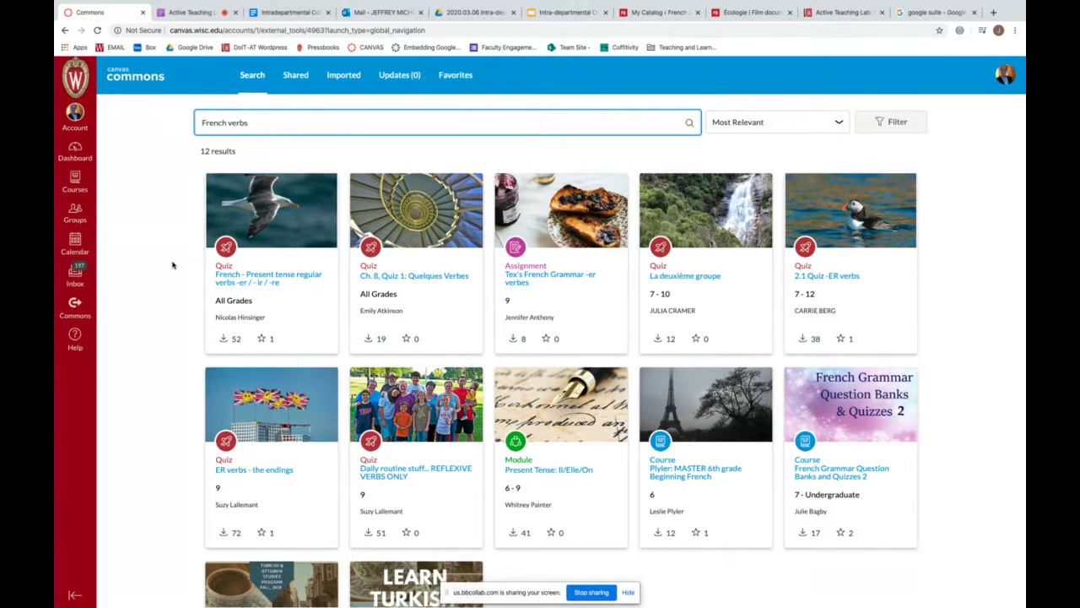
# - Review the details and preview of the shared discussion asdfasdfasdfasdf, and return to the list of shared resources
pyautogui.click(296, 77)
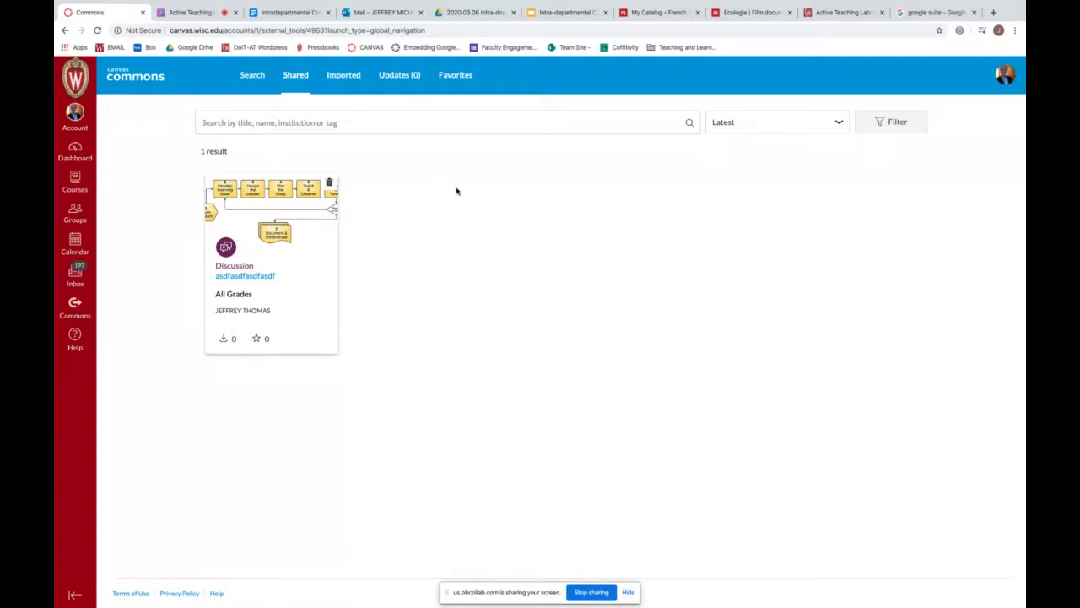
pyautogui.click(254, 277)
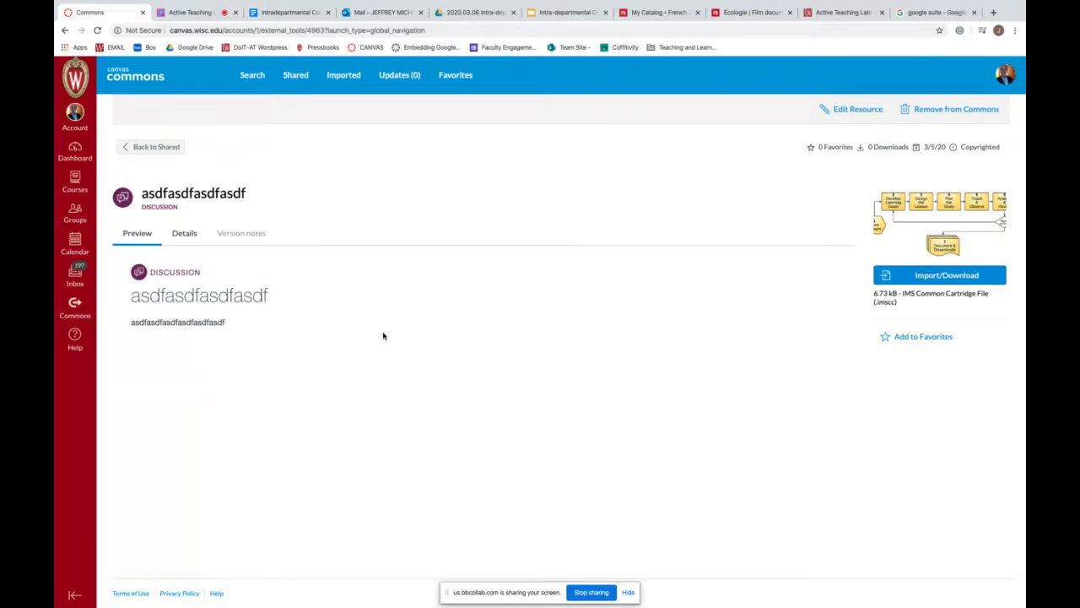
pyautogui.click(191, 239)
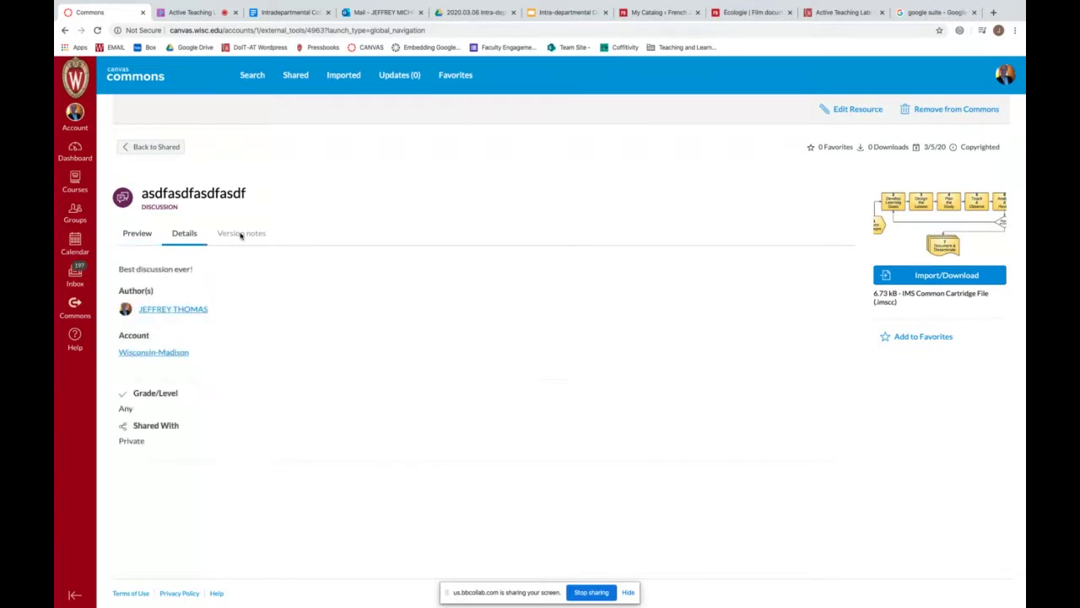
pyautogui.click(133, 233)
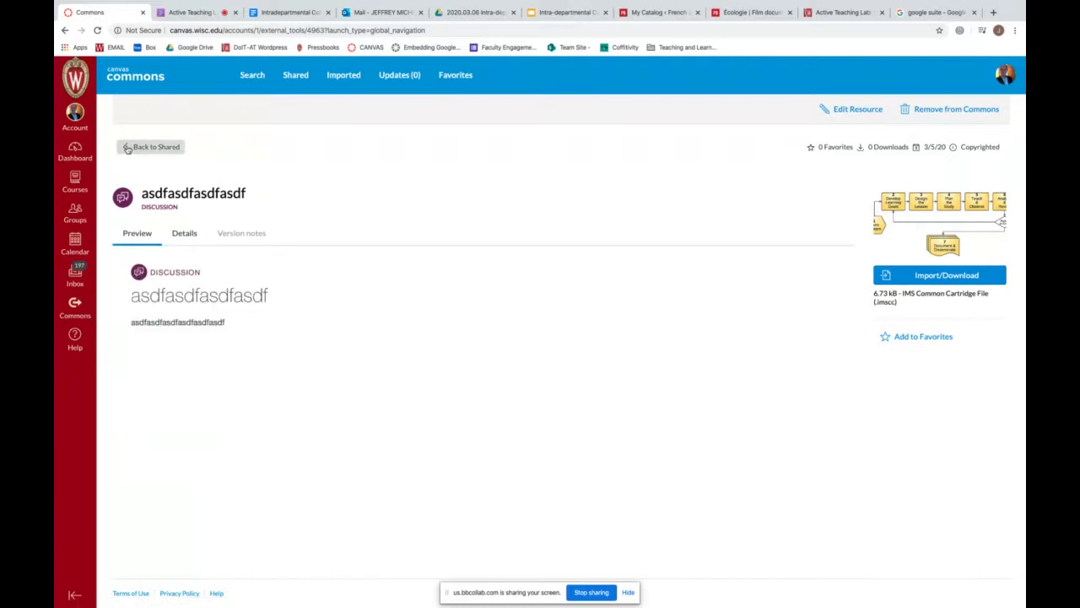
pyautogui.click(127, 148)
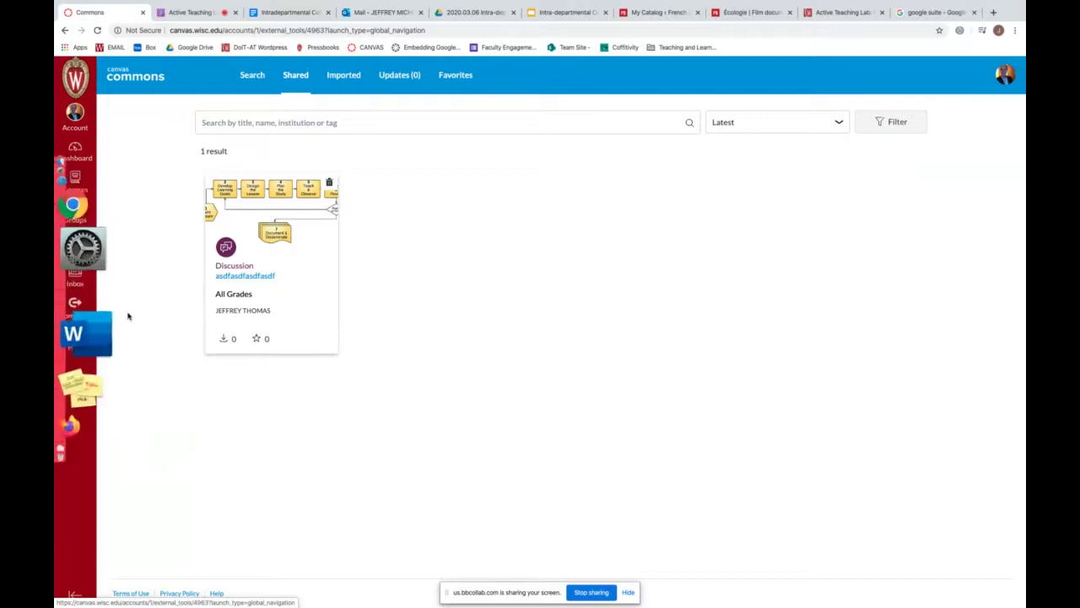
# - Search all of Commons for "University of Wisconsin-Madison" and sort the results by Latest
pyautogui.click(78, 308)
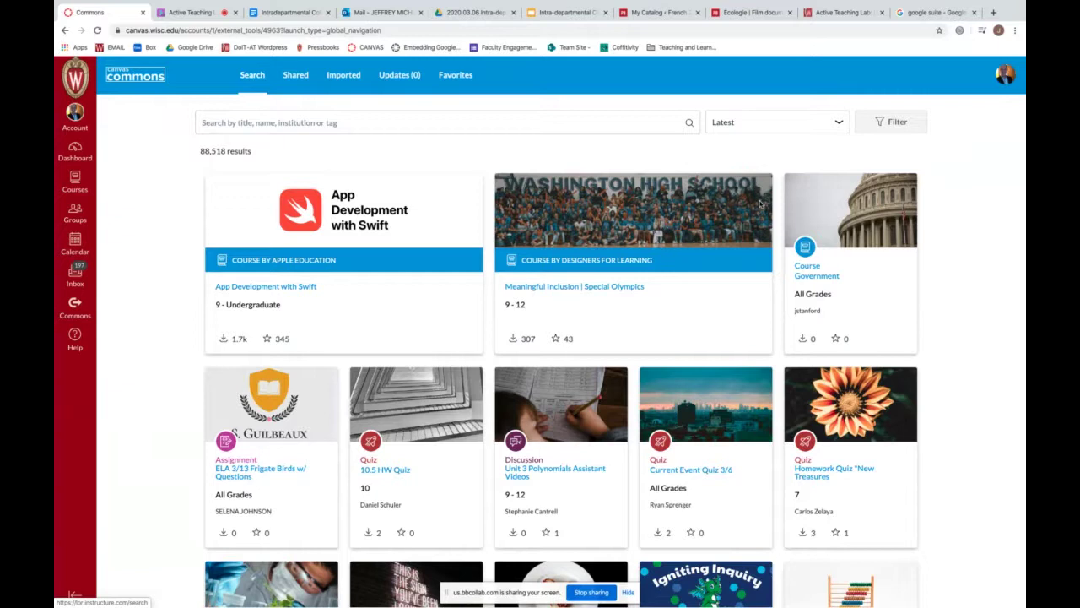
pyautogui.click(483, 126)
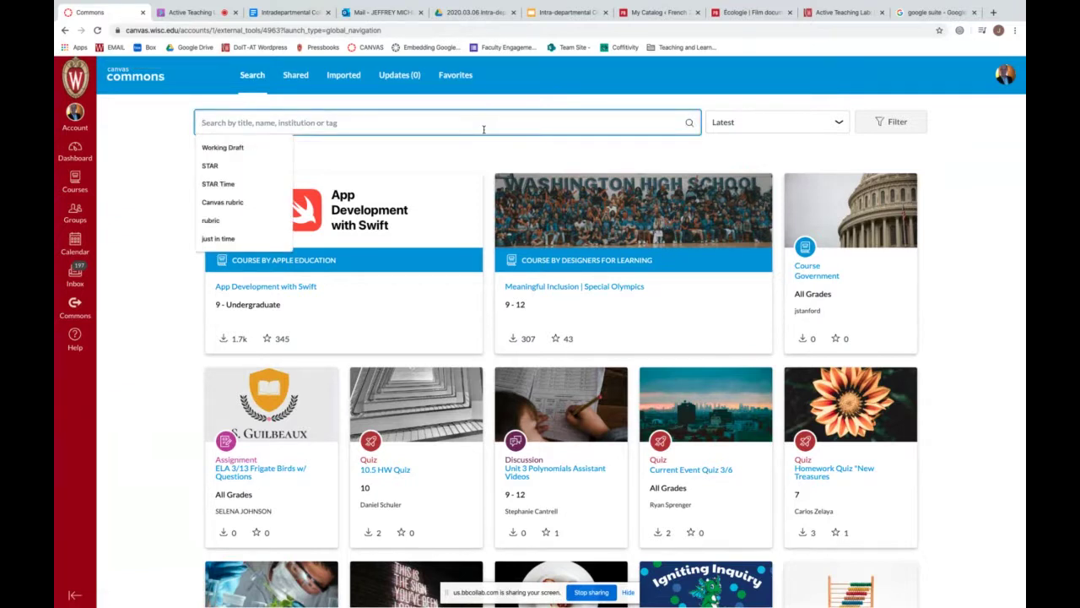
pyautogui.write('University of Wisconsi')
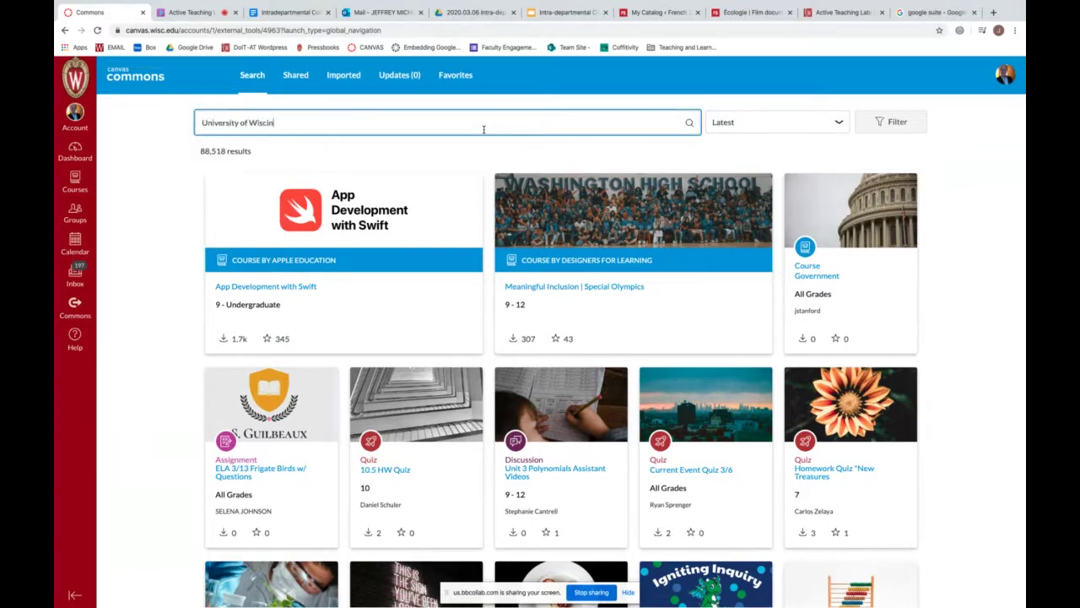
pyautogui.write('n-Madison')
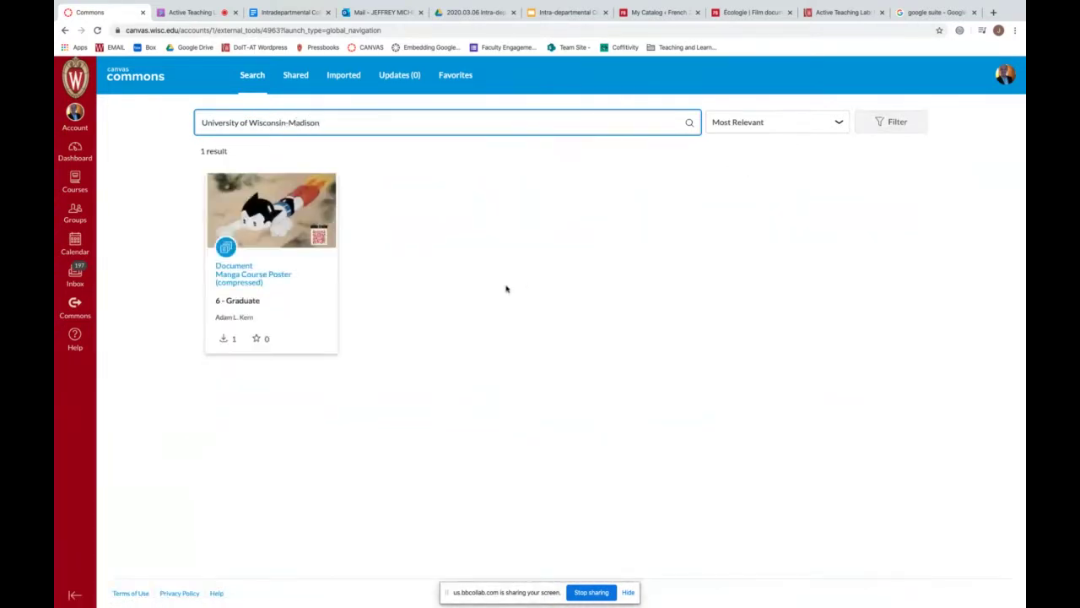
pyautogui.click(798, 126)
pyautogui.click(792, 162)
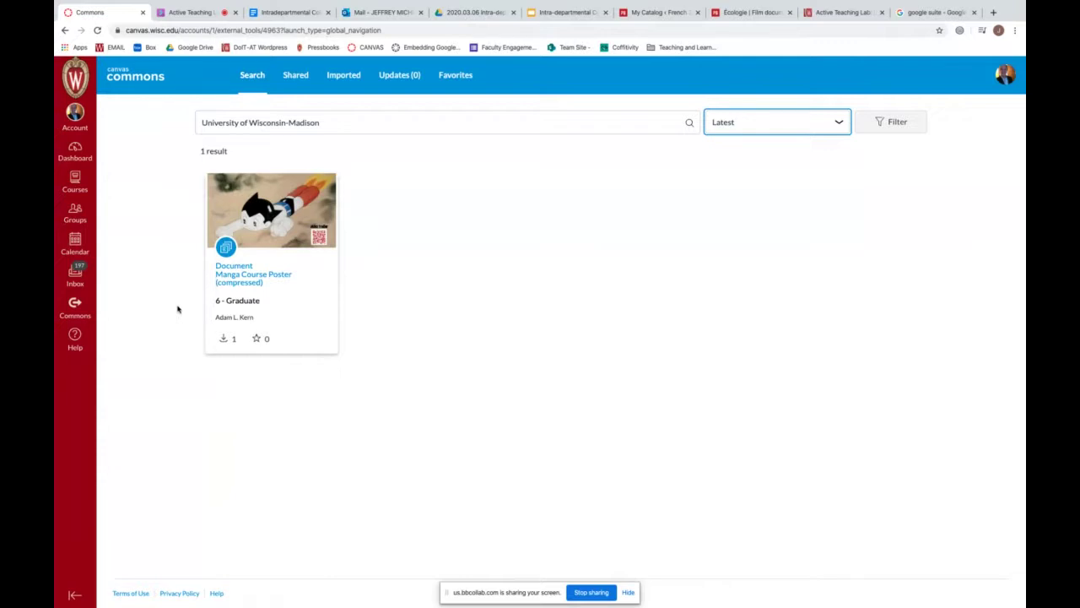
# - Switch to the Intra-departmental Collaboration deck in Google Slides and start presenting from the Lesson Study slide
pyautogui.click(568, 35)
pyautogui.press('Down')
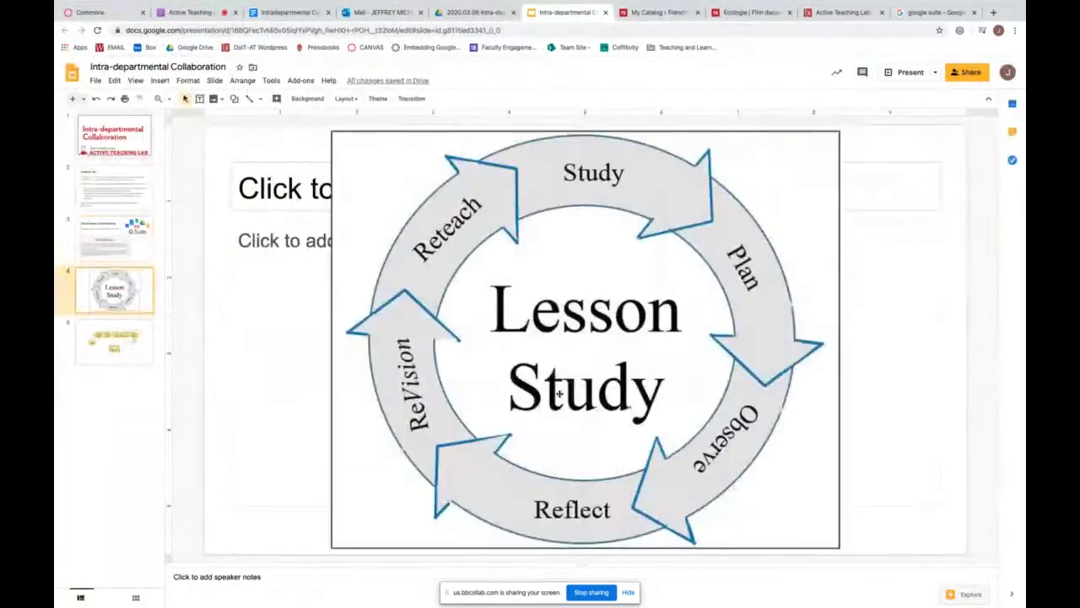
pyautogui.click(902, 71)
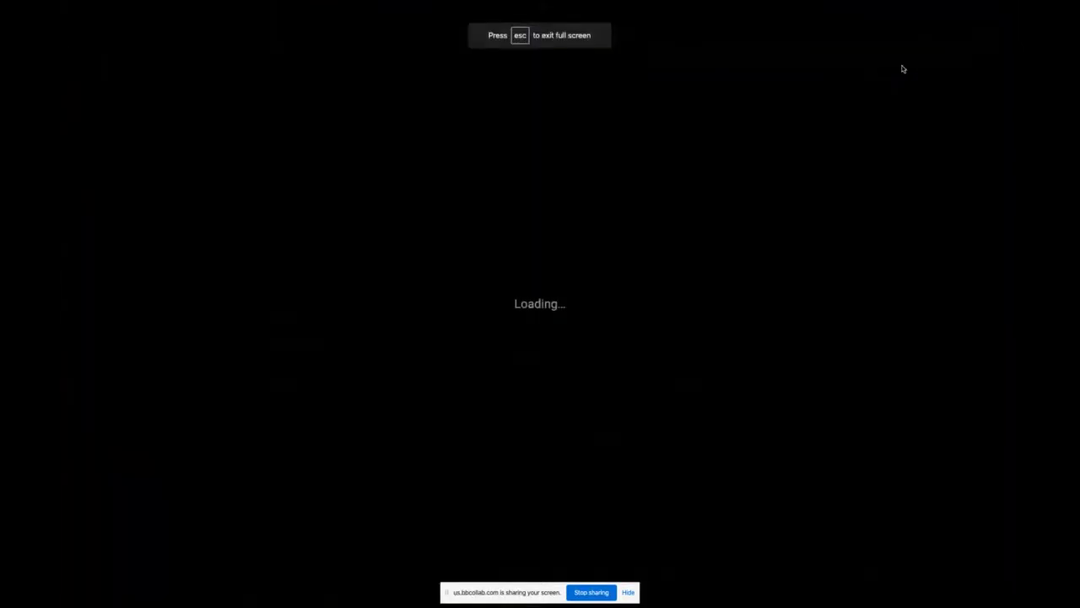